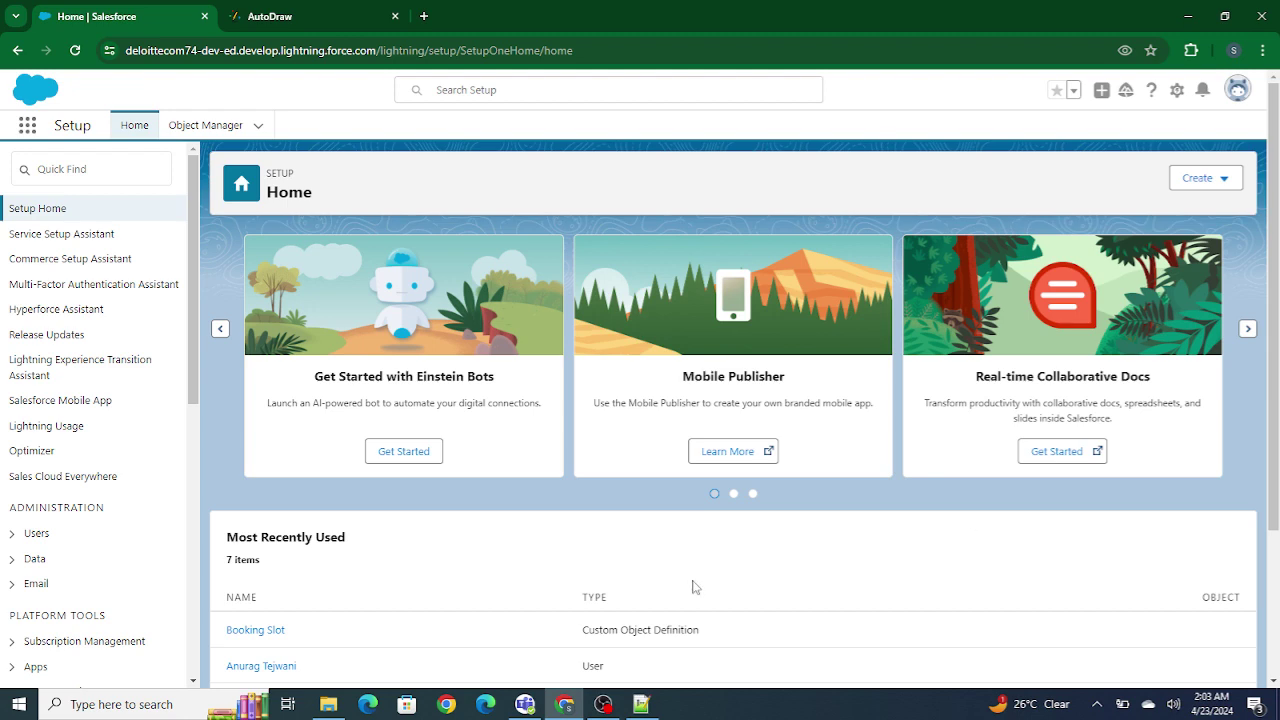
# Step: Bring the Notepad++ LMS note on the Message Context question in front of Chrome
pyautogui.click(641, 704)
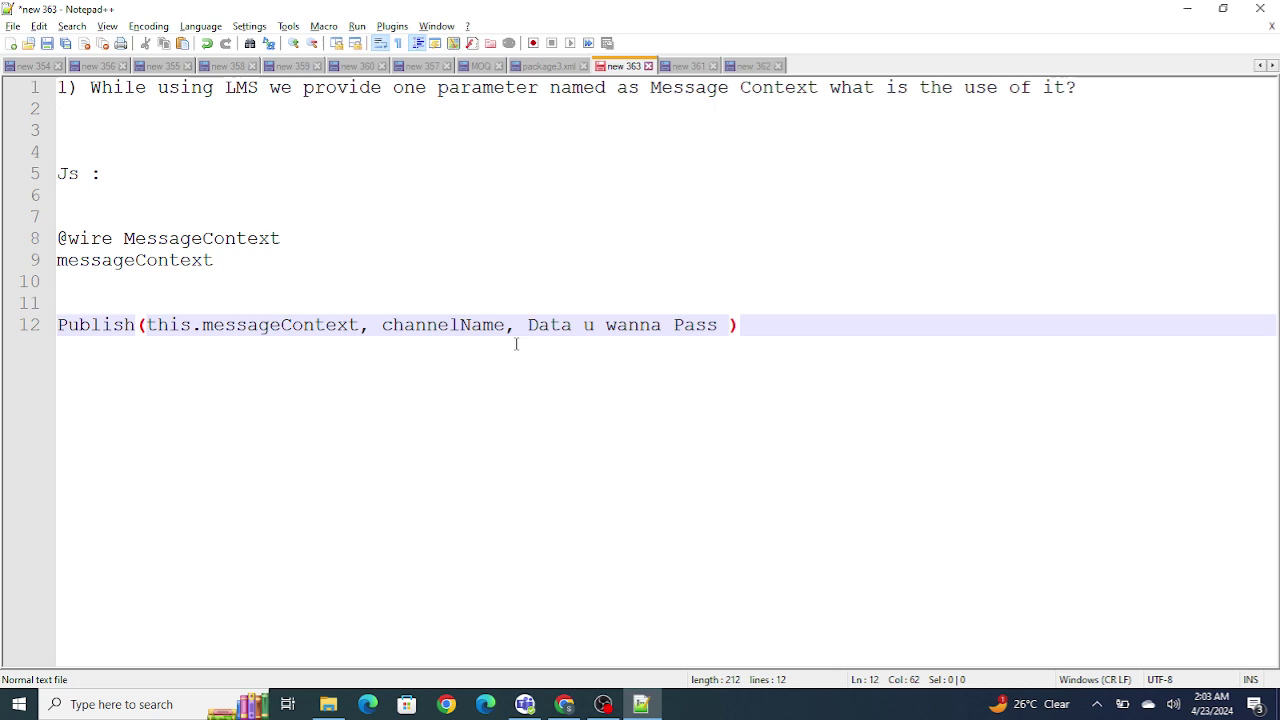
# Step: Highlight Publish, channelName and this.messageContext in the line 12 Publish call
pyautogui.doubleClick(112, 333)
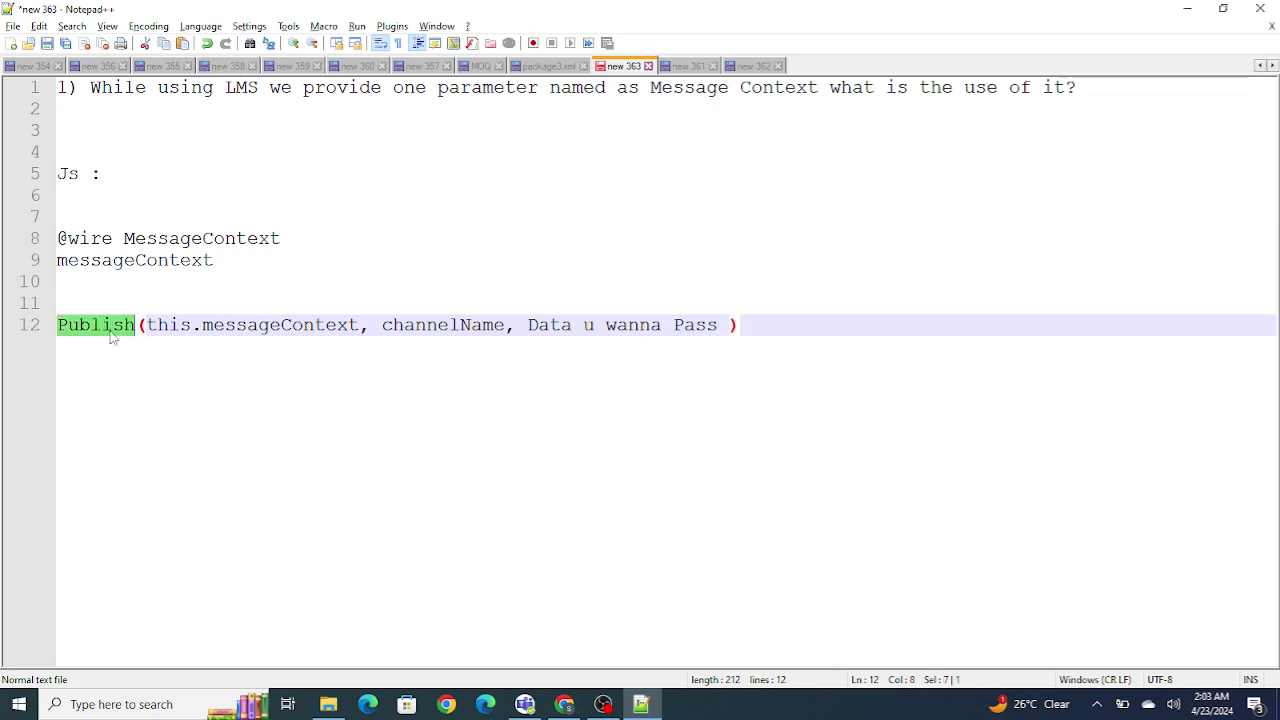
pyautogui.doubleClick(465, 330)
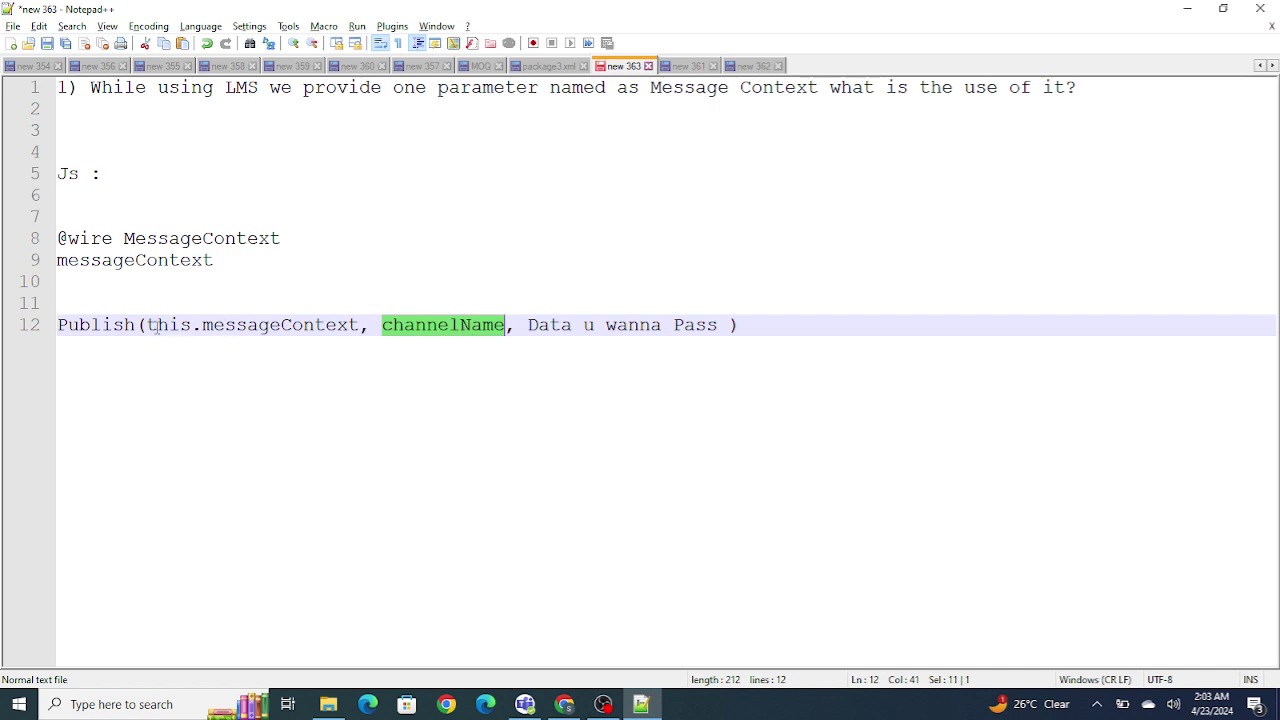
pyautogui.moveTo(147, 328); pyautogui.dragTo(363, 318)
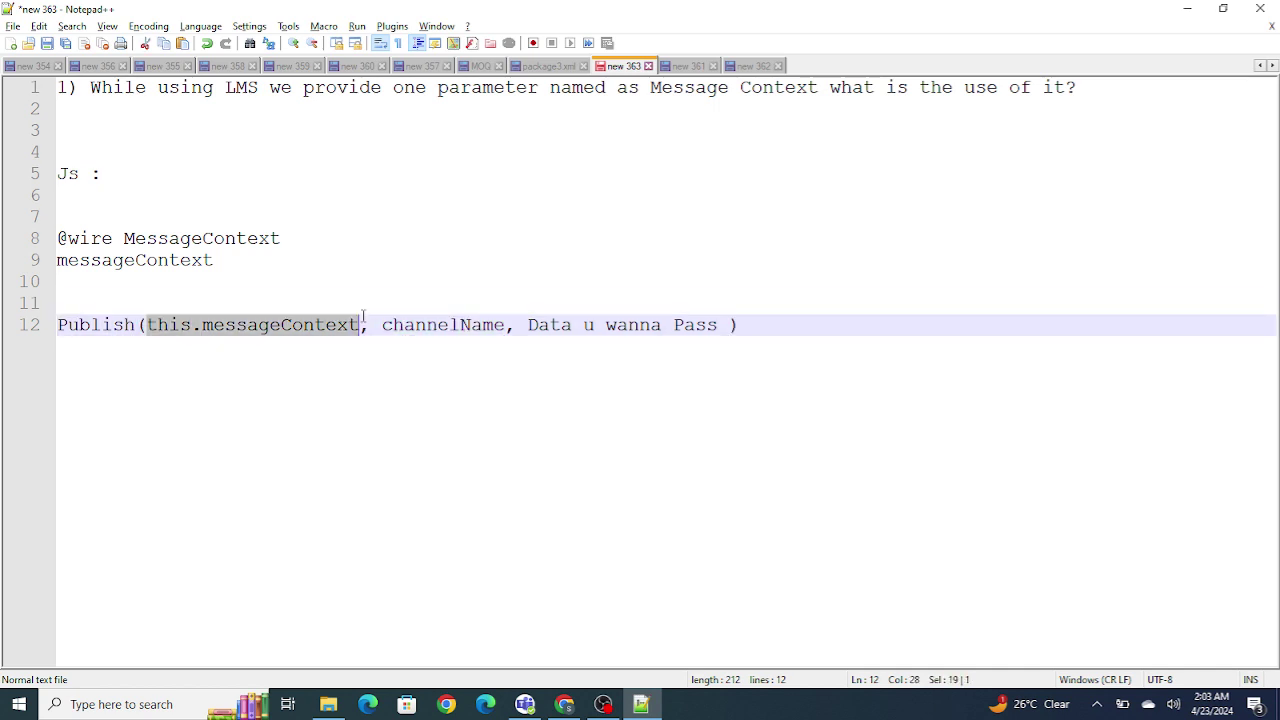
pyautogui.click(363, 318)
pyautogui.moveTo(147, 324); pyautogui.dragTo(369, 325)
pyautogui.moveTo(101, 238); pyautogui.dragTo(68, 238)
pyautogui.doubleClick(198, 238)
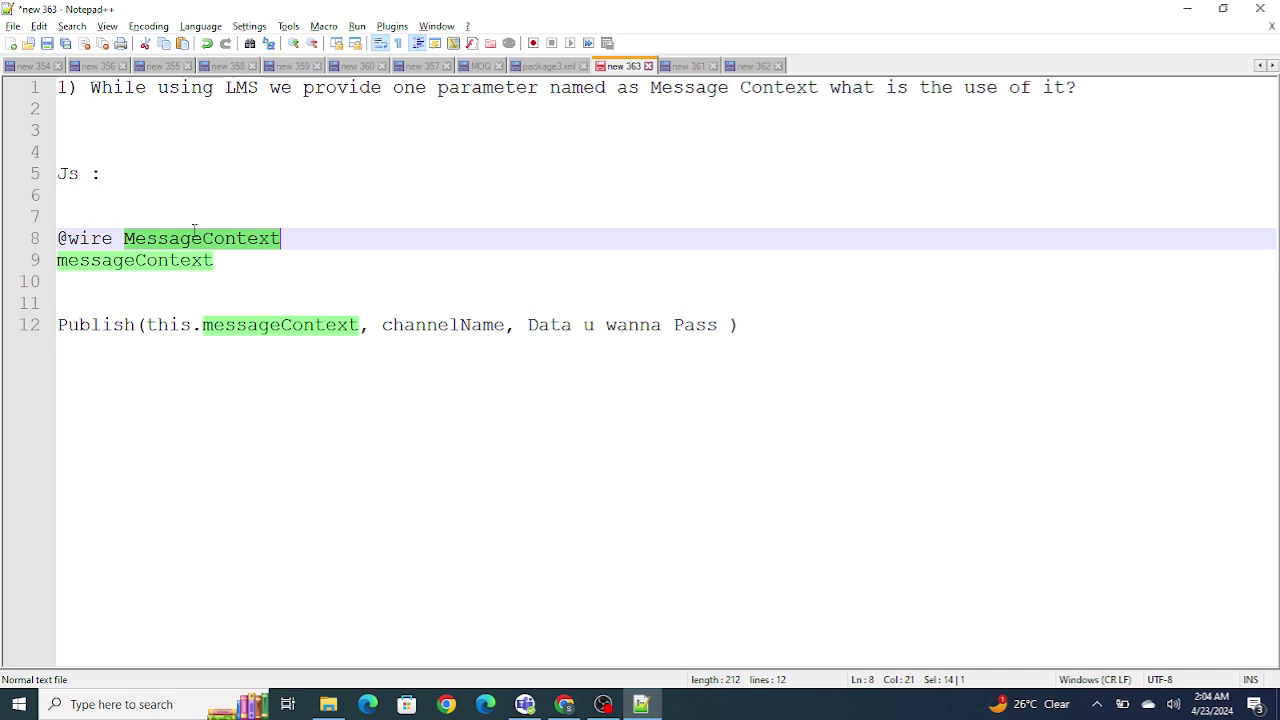
pyautogui.doubleClick(174, 261)
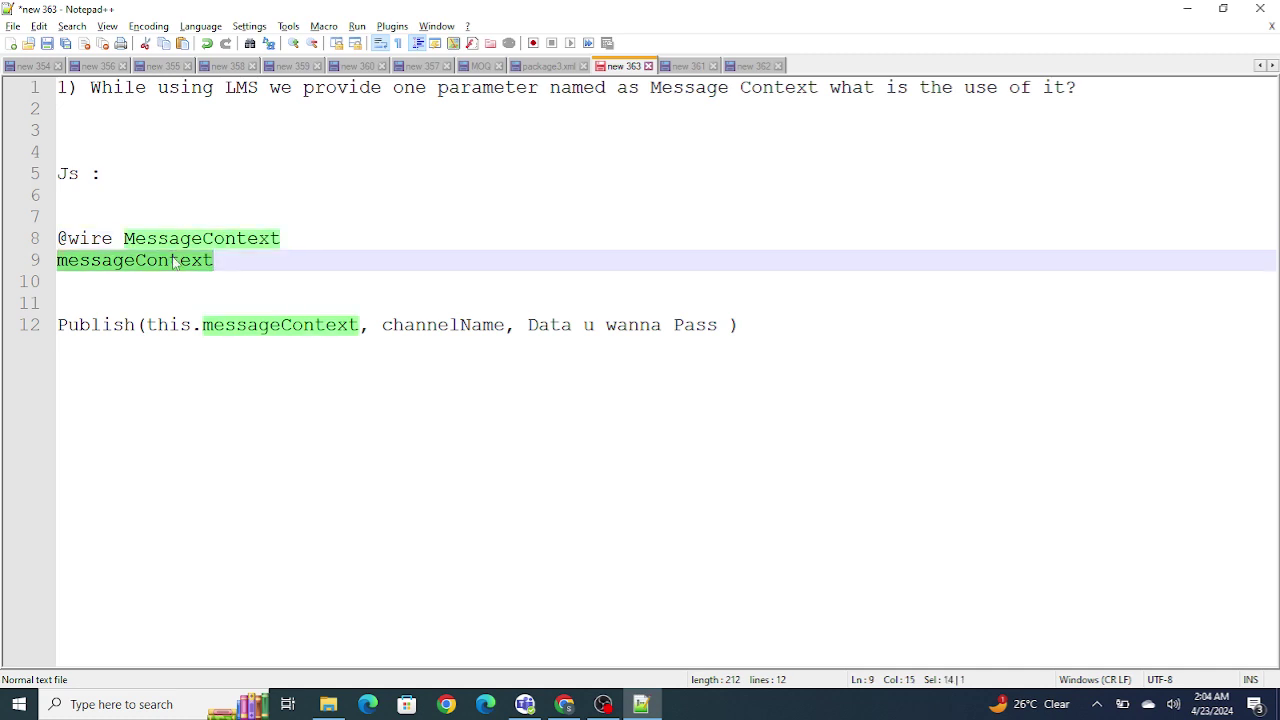
pyautogui.doubleClick(260, 325)
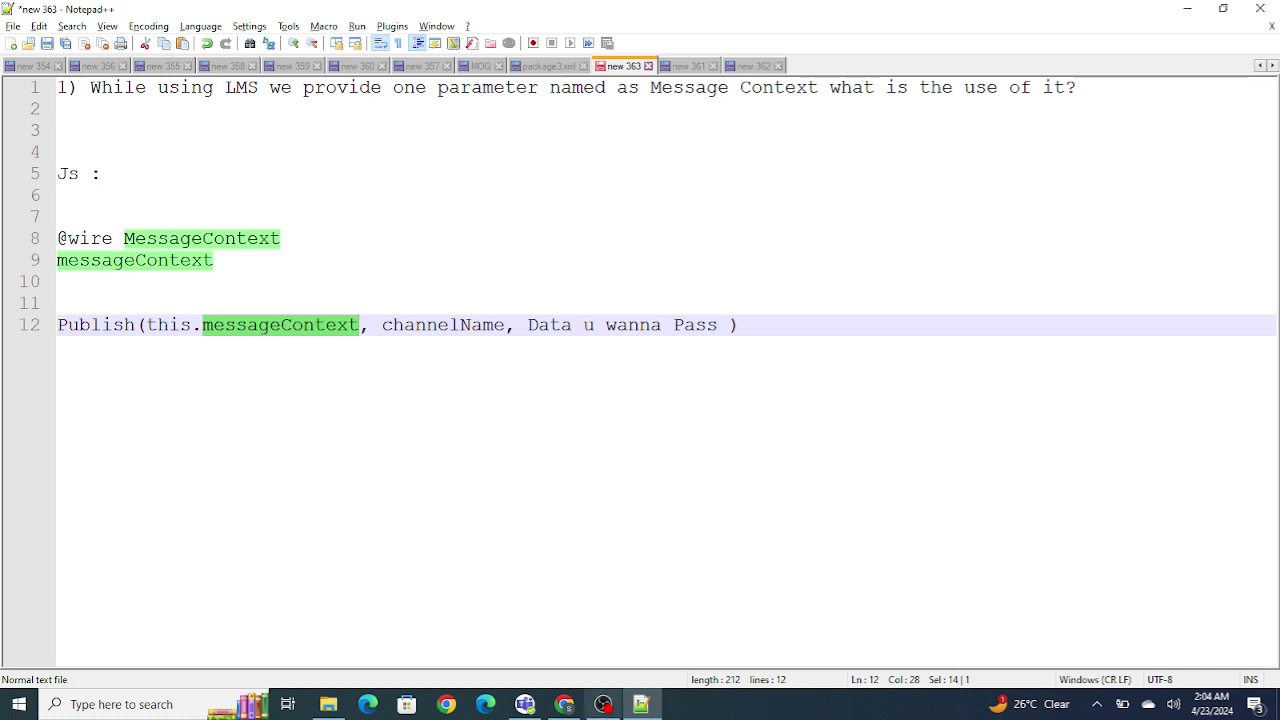
# Step: Show the AutoDraw sketch of two smiley-face circles joined by a curved line in Chrome
pyautogui.click(564, 704)
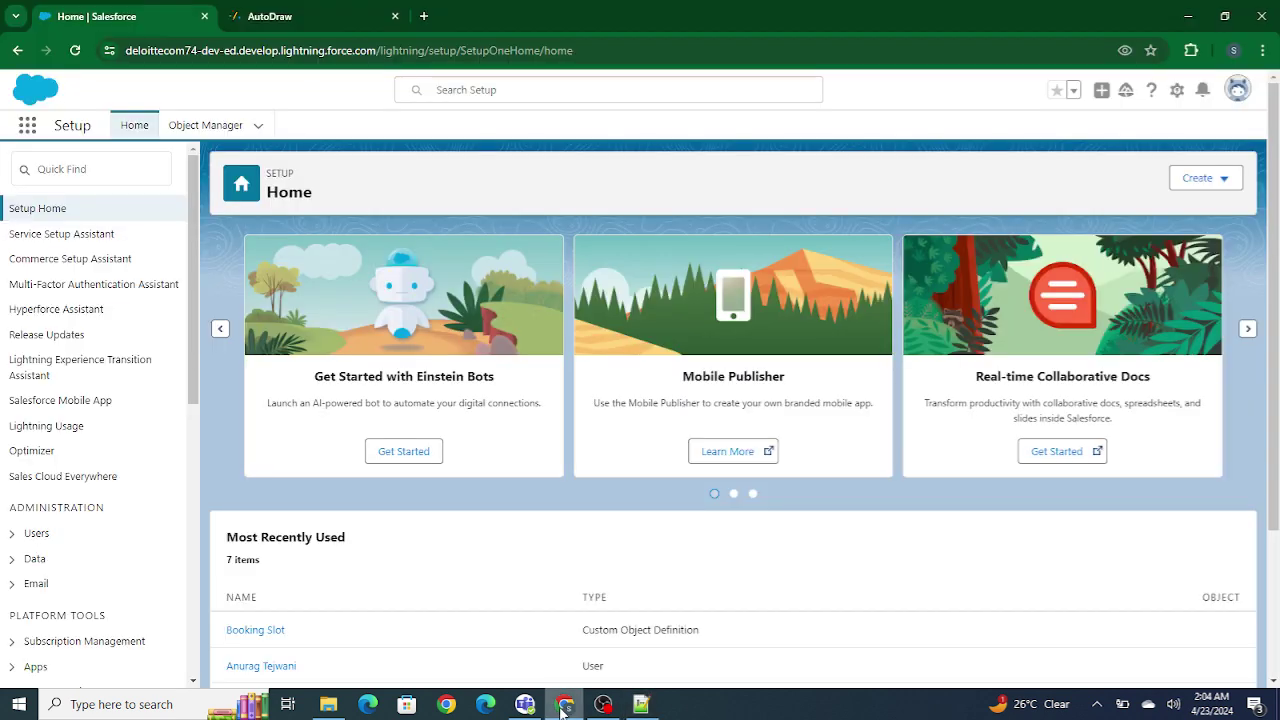
pyautogui.click(288, 16)
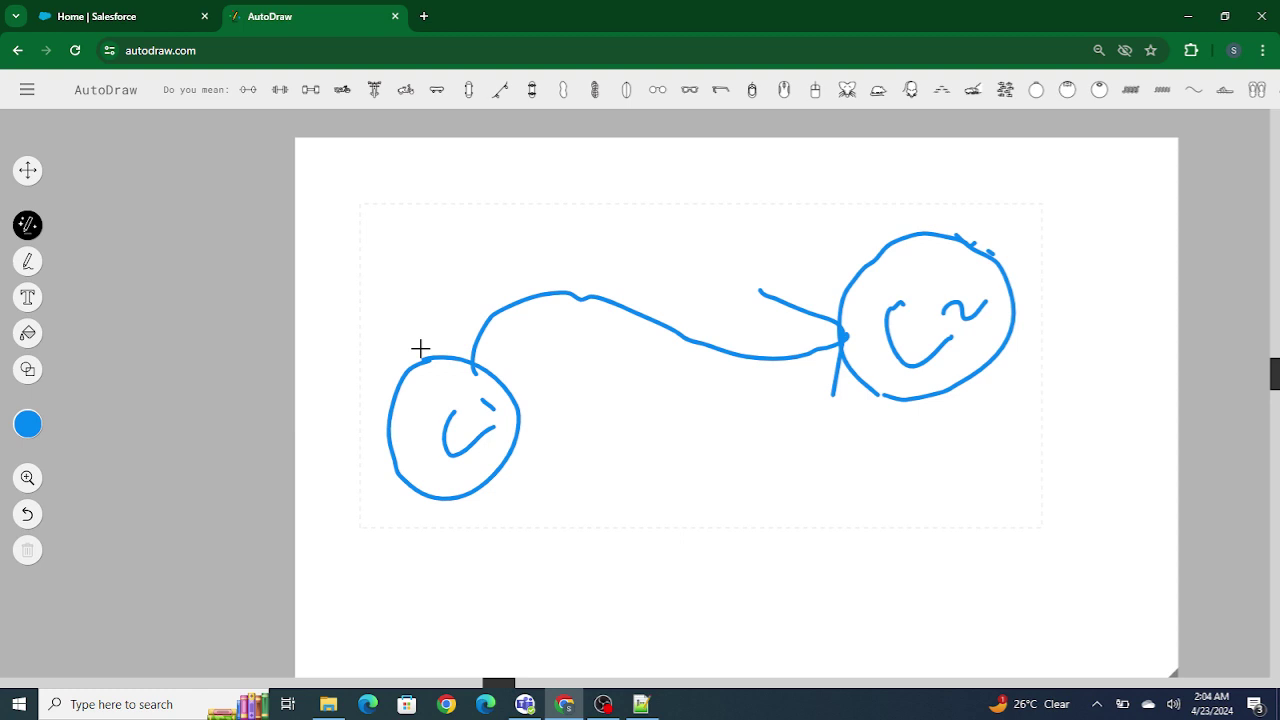
# Step: Back in Notepad++, clear the old highlights and highlight every messageContext occurrence from line 12
pyautogui.click(638, 702)
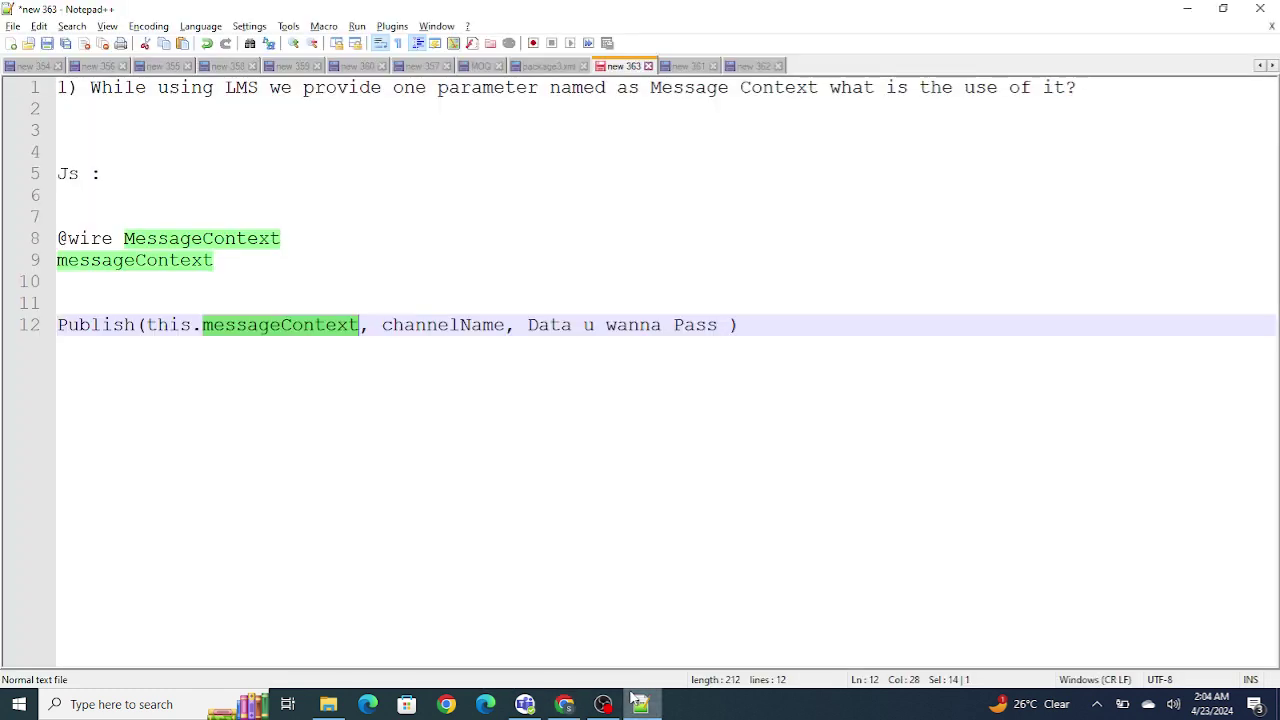
pyautogui.click(306, 337)
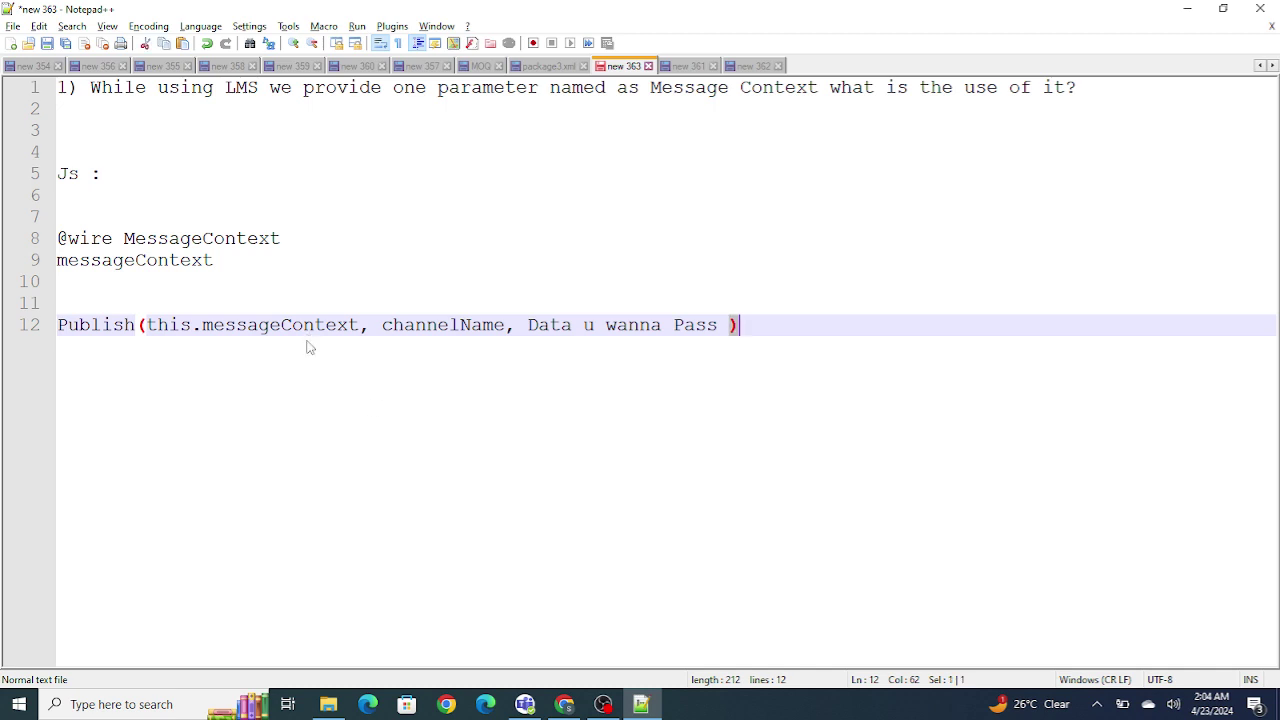
pyautogui.doubleClick(295, 326)
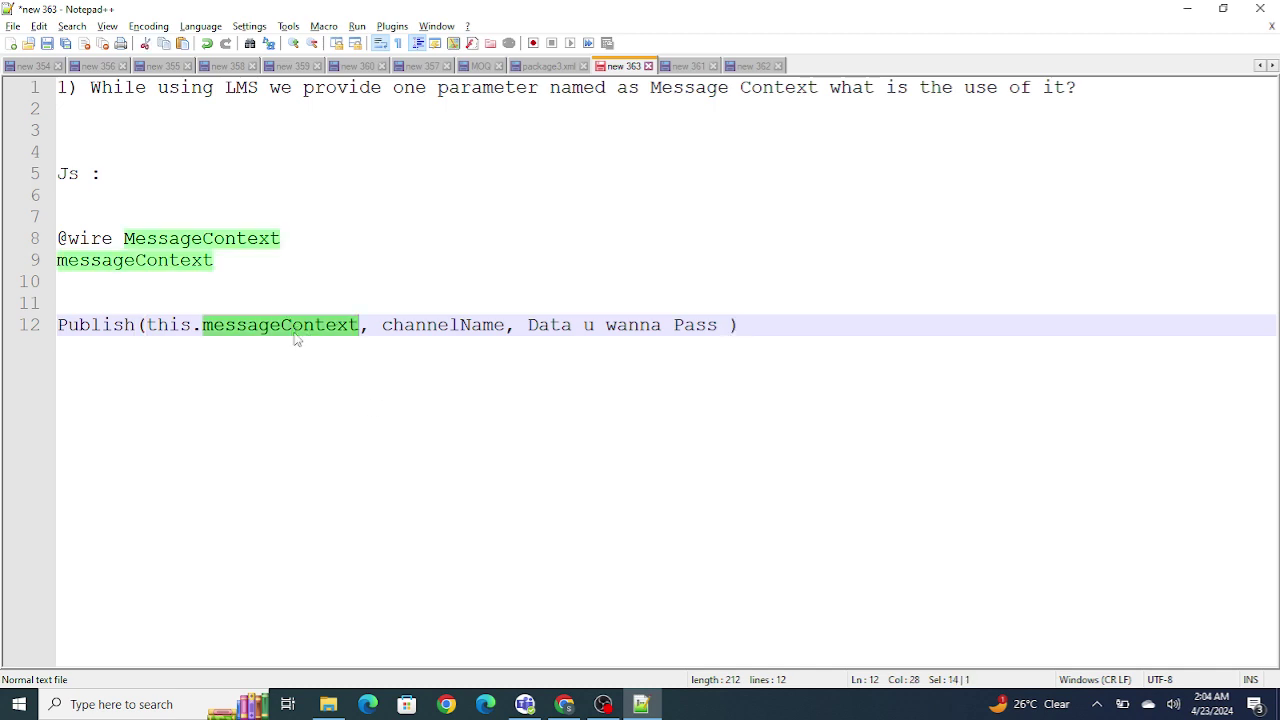
# Step: Open the new 361 export default note and highlight ComponentName, extends and LightningElement
pyautogui.click(686, 66)
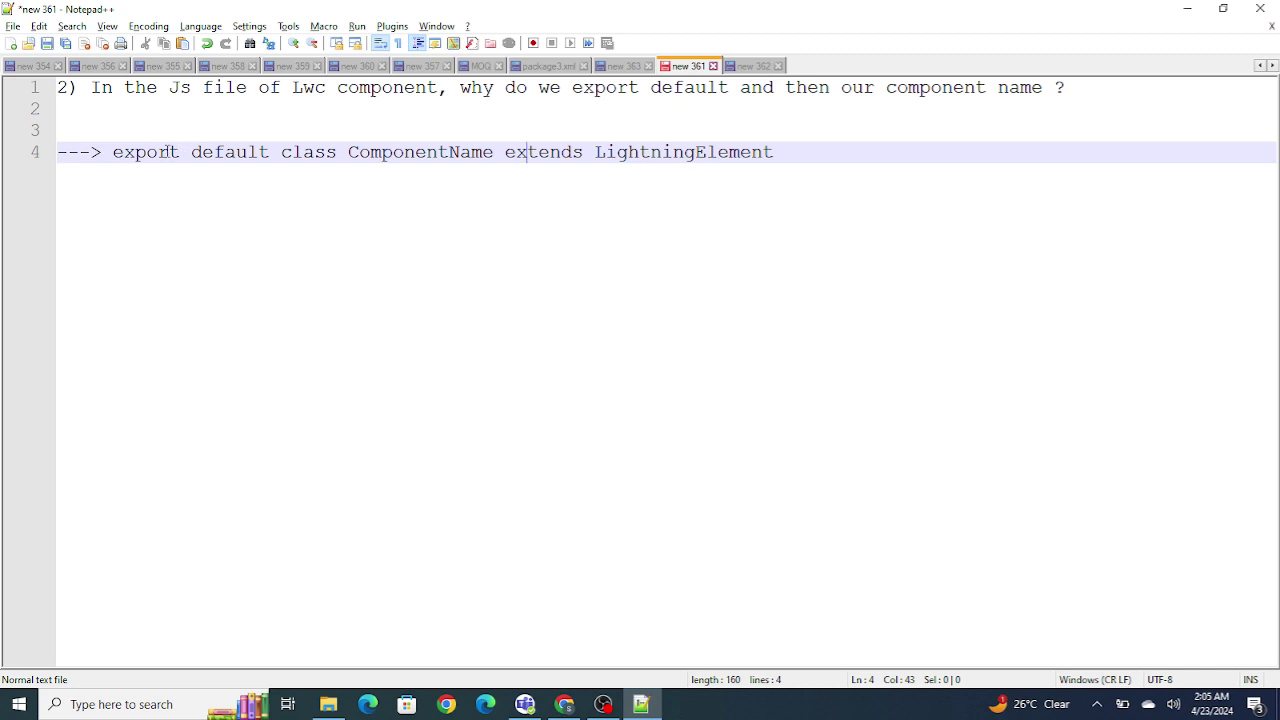
pyautogui.doubleClick(420, 153)
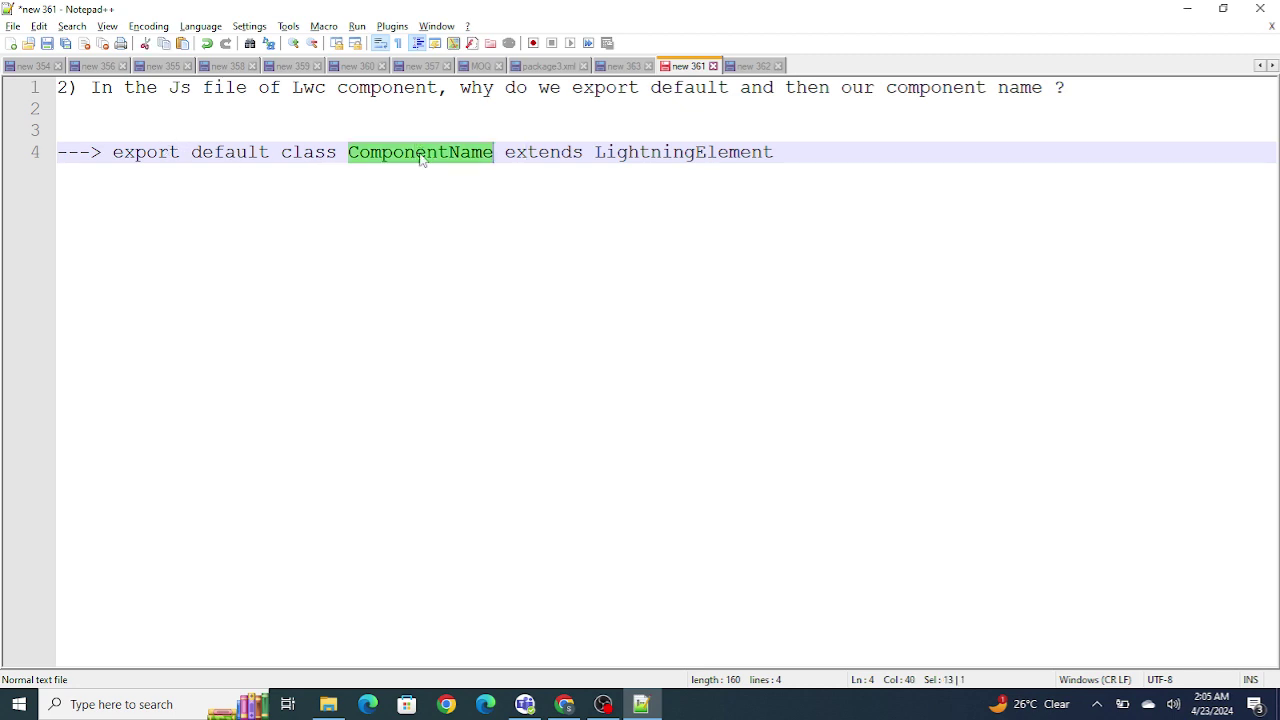
pyautogui.doubleClick(553, 152)
pyautogui.doubleClick(684, 152)
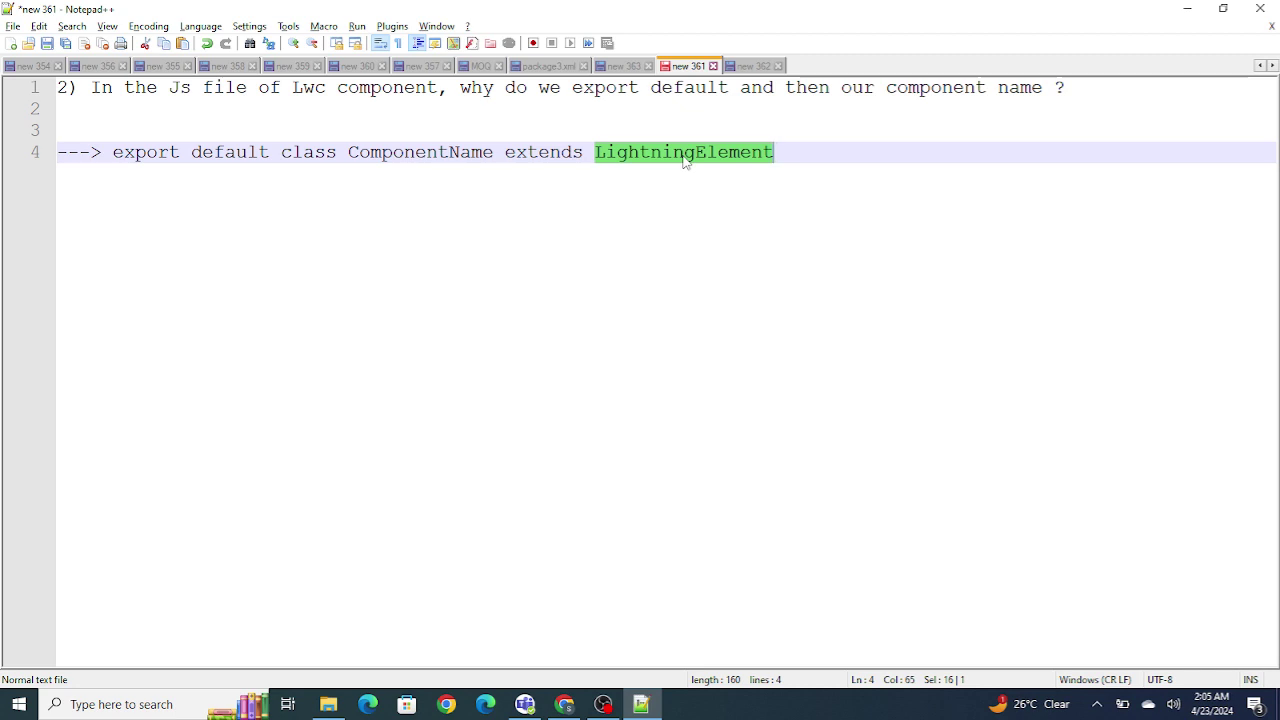
# Step: Undo the old AutoDraw strokes and re-highlight ComponentName in the export default note
pyautogui.hotkey('alt', 'Tab')
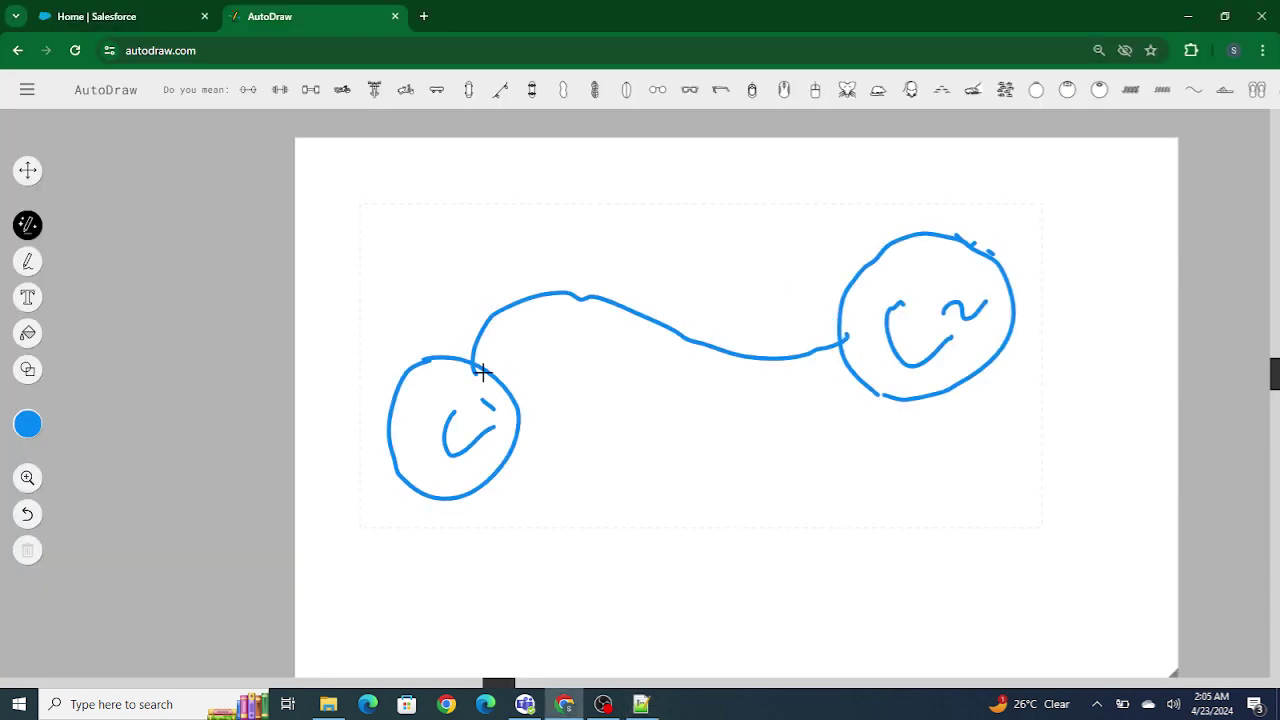
pyautogui.hotkey('ctrl', 'z')
pyautogui.hotkey('ctrl', 'z')
pyautogui.hotkey('ctrl', 'z')
pyautogui.hotkey('ctrl', 'z')
pyautogui.hotkey('ctrl', 'z')
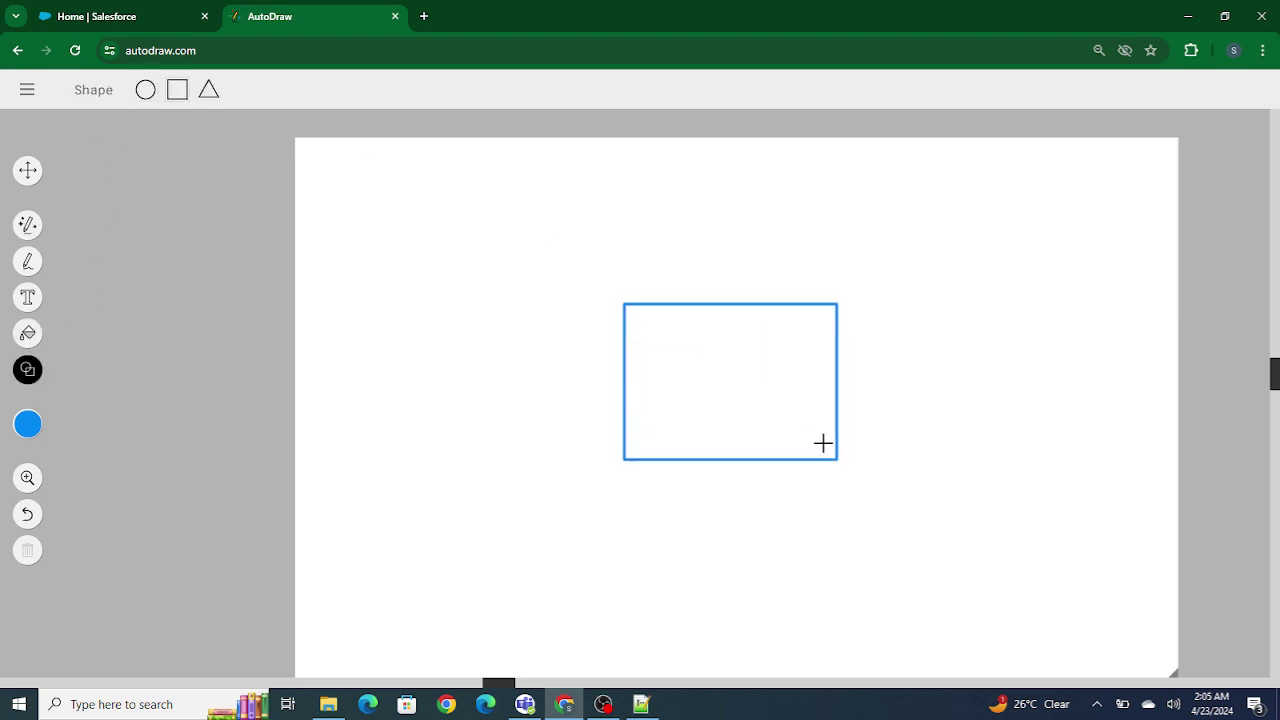
pyautogui.click(641, 704)
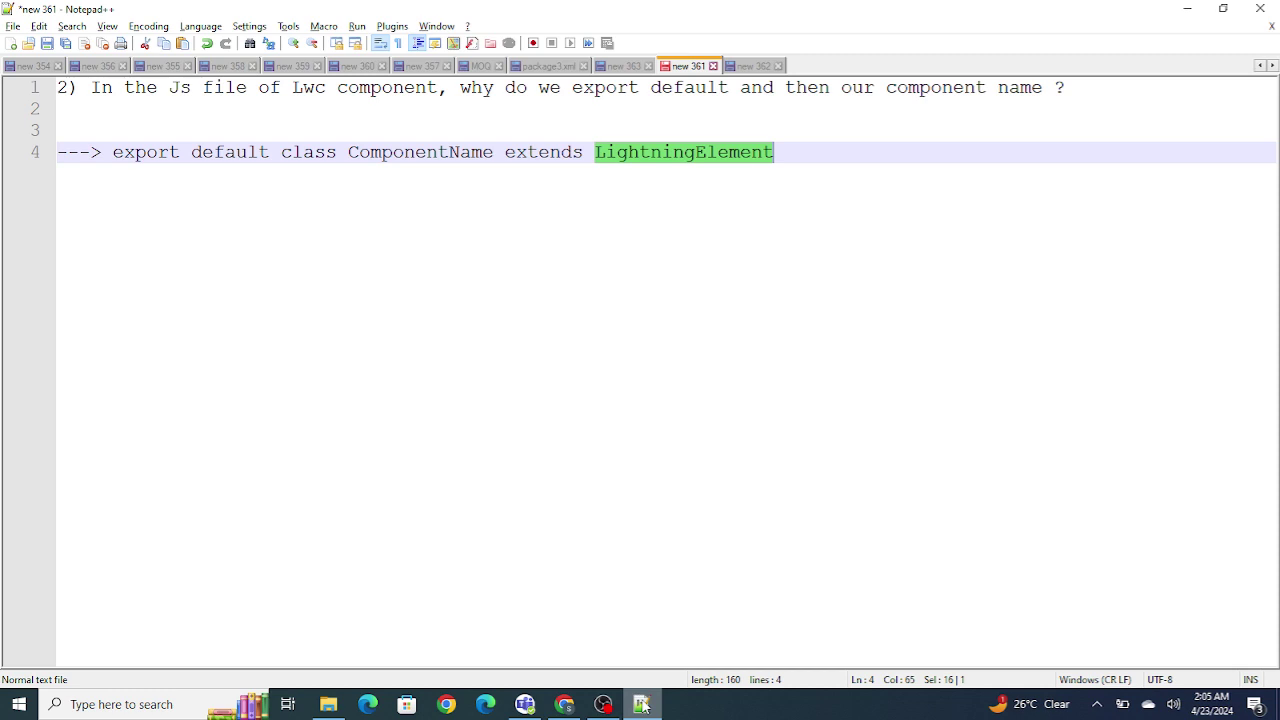
pyautogui.doubleClick(432, 156)
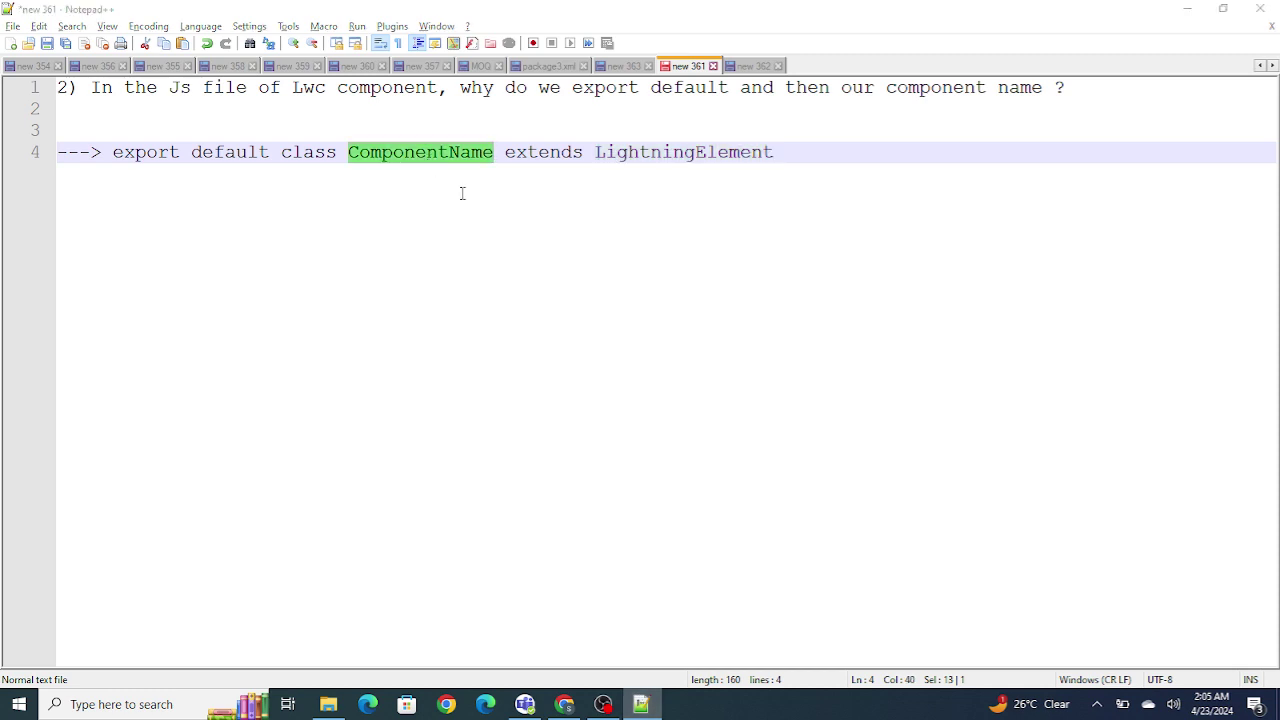
pyautogui.hotkey('alt', 'Tab')
pyautogui.hotkey('alt', 'Tab')
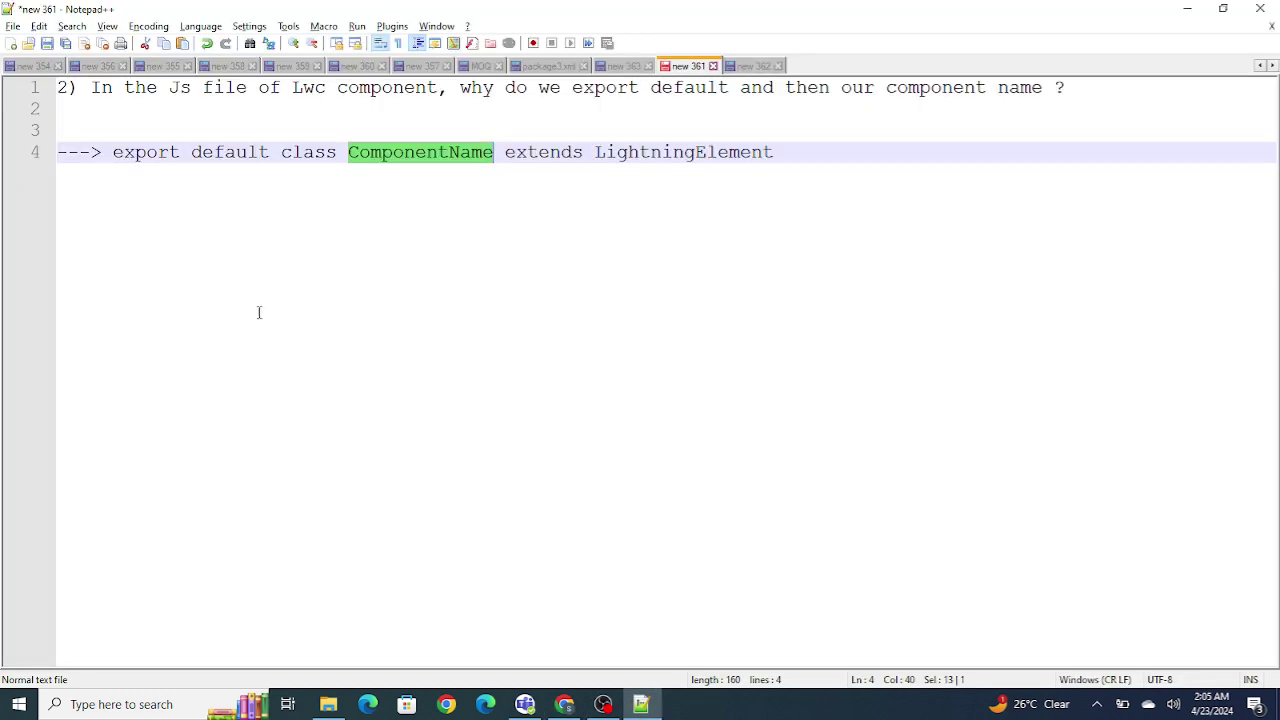
pyautogui.click(386, 152)
pyautogui.doubleClick(388, 155)
pyautogui.hotkey('alt', 'Tab')
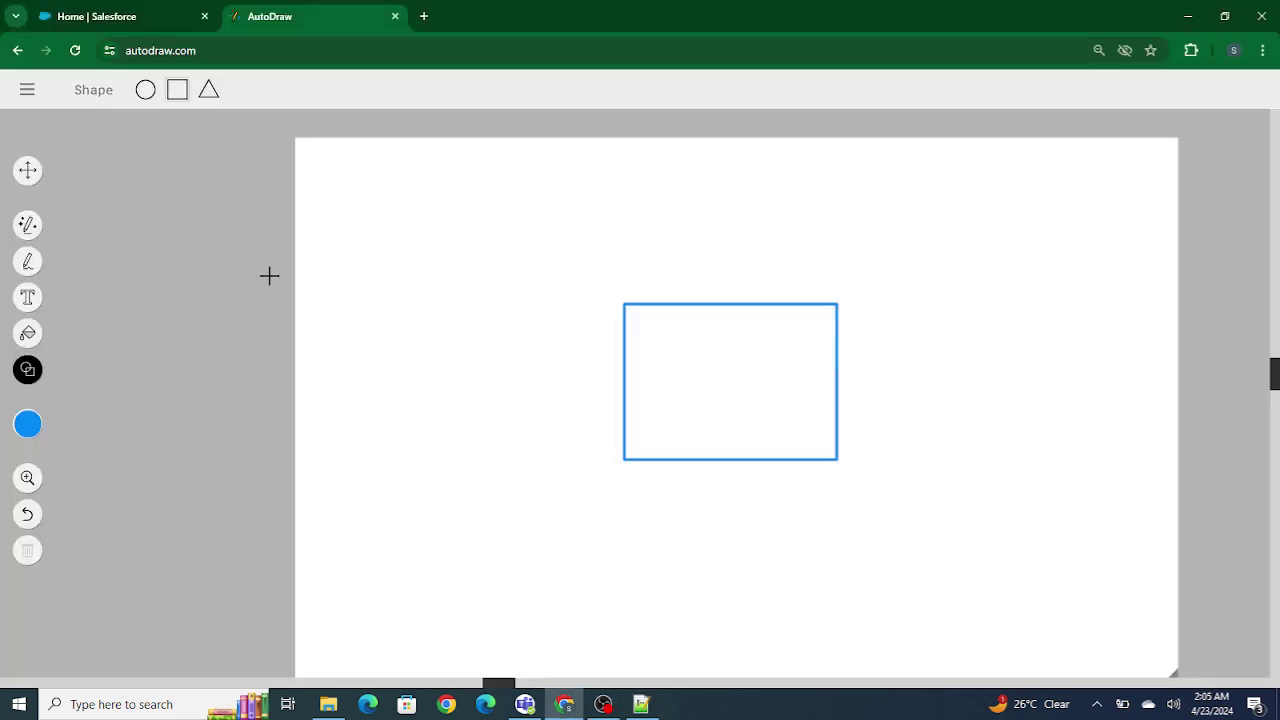
# Step: In AutoDraw, sketch an arrow rising from the rectangle and a small curve to its right
pyautogui.click(27, 261)
pyautogui.moveTo(737, 368)
pyautogui.mouseDown()
pyautogui.moveTo(814, 237)
pyautogui.moveTo(791, 226)
pyautogui.moveTo(843, 284)
pyautogui.mouseUp()
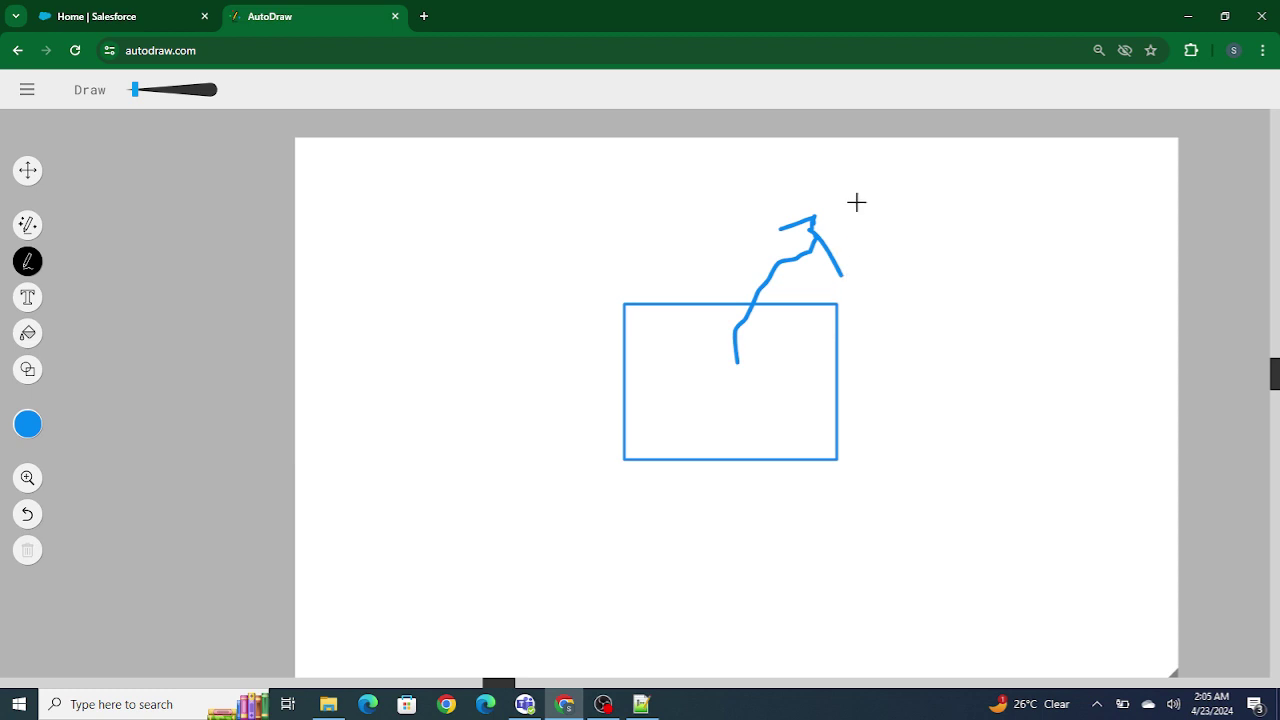
pyautogui.moveTo(855, 181); pyautogui.dragTo(894, 223)
pyautogui.hotkey('alt', 'Tab')
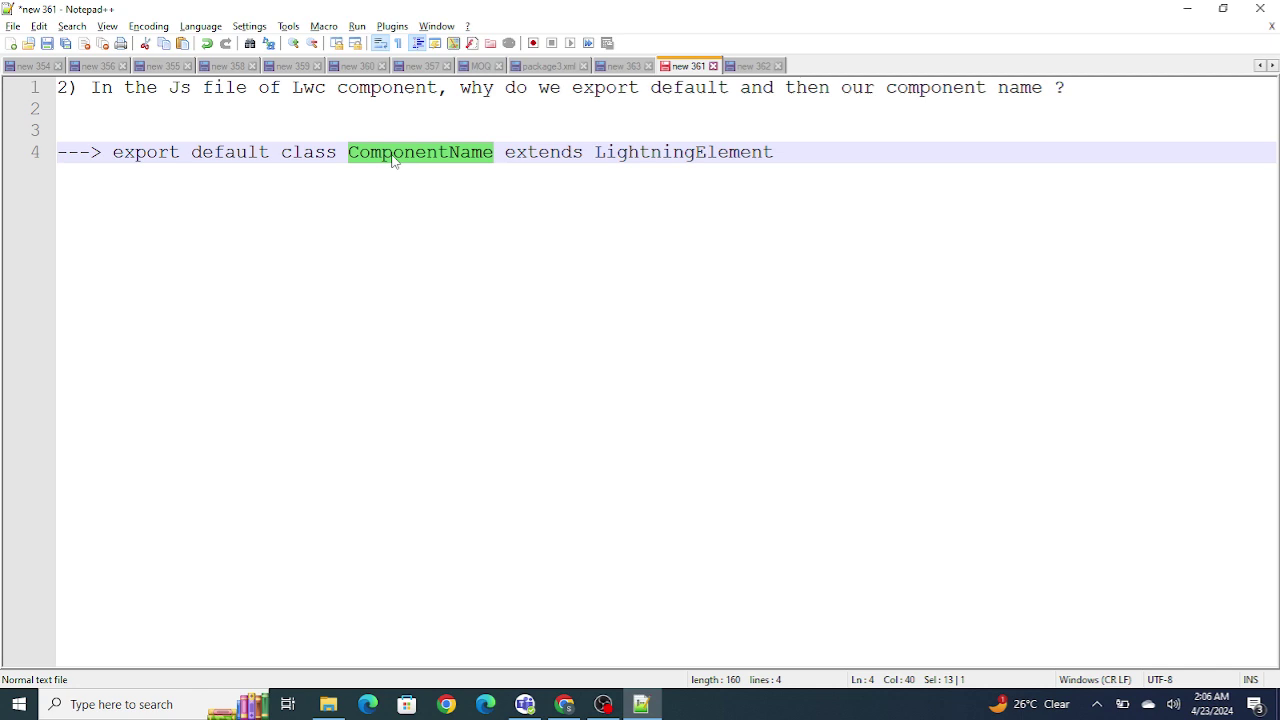
pyautogui.hotkey('alt', 'Tab')
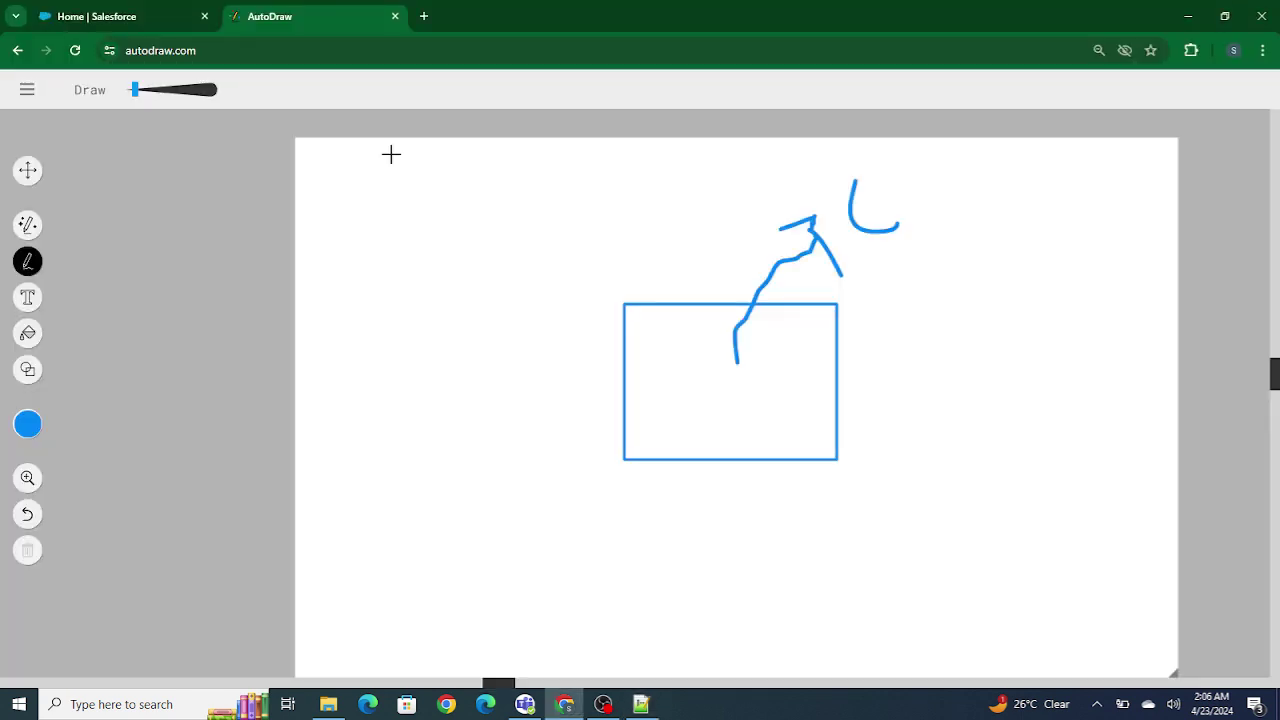
pyautogui.hotkey('alt', 'Tab')
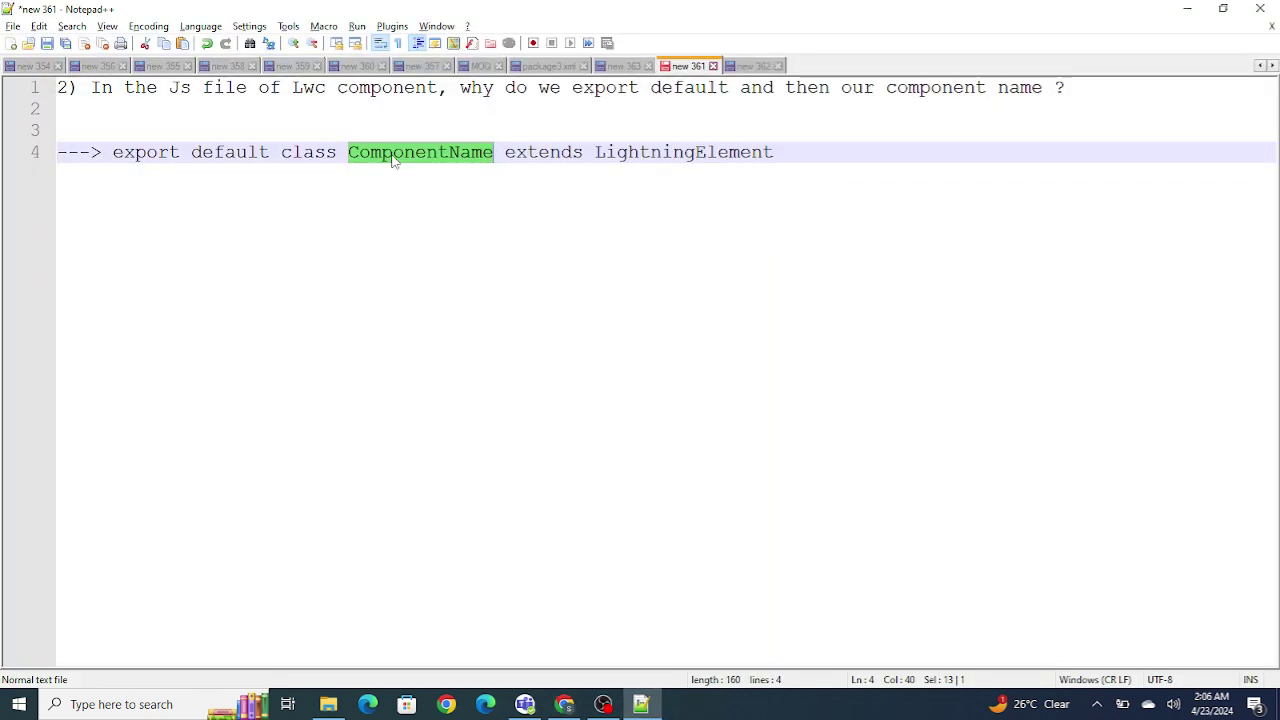
# Step: Show the new 362 note 'Can we use LWC in Quick Action?', then bring OBS forward
pyautogui.click(758, 68)
pyautogui.click(655, 290)
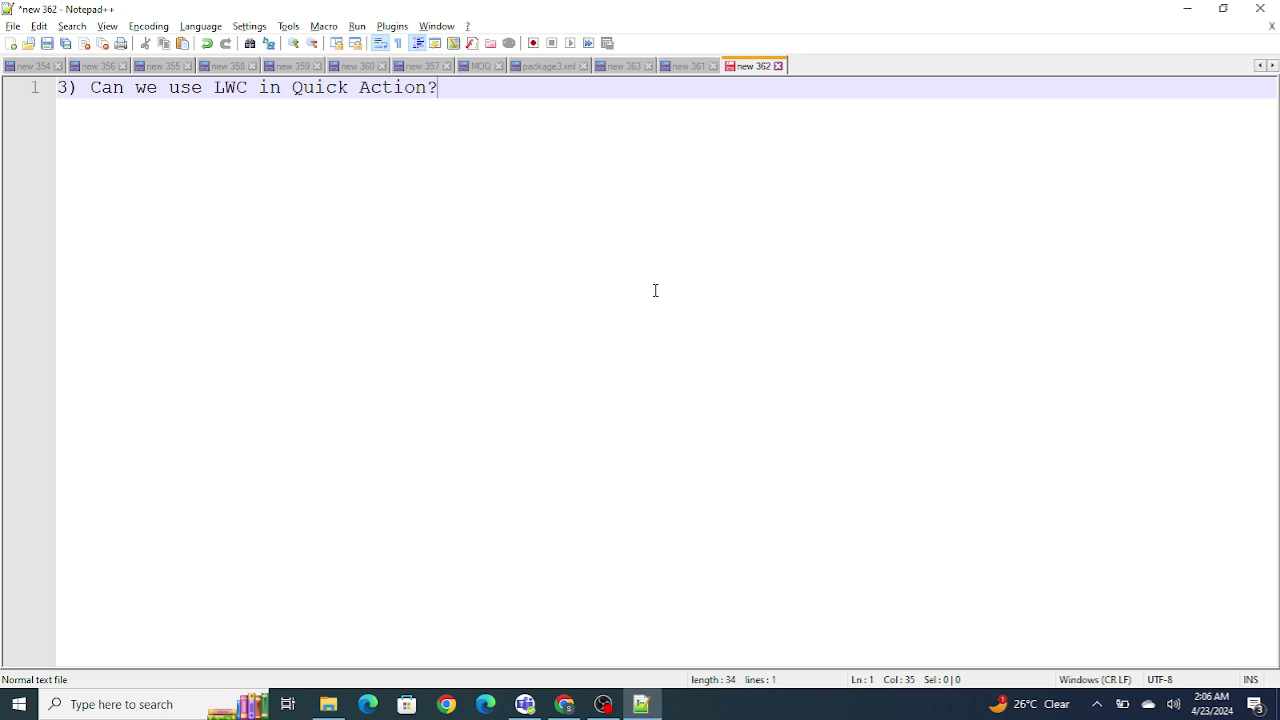
pyautogui.click(604, 706)
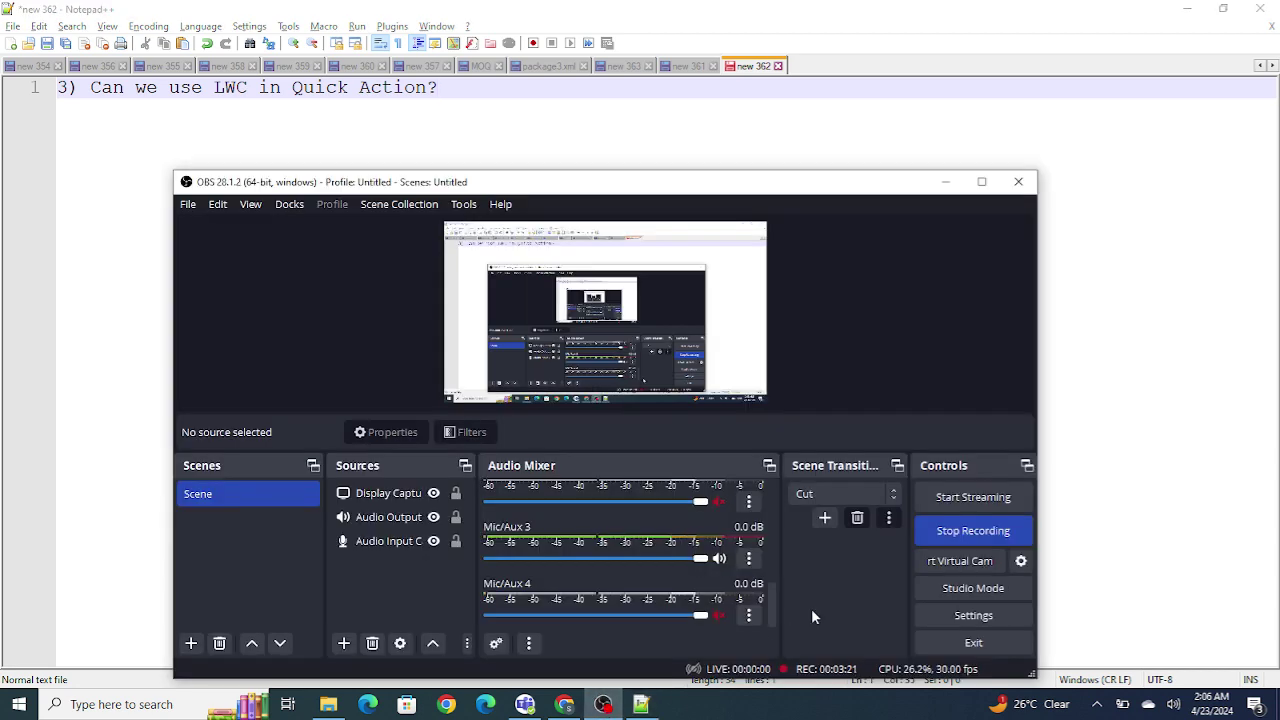